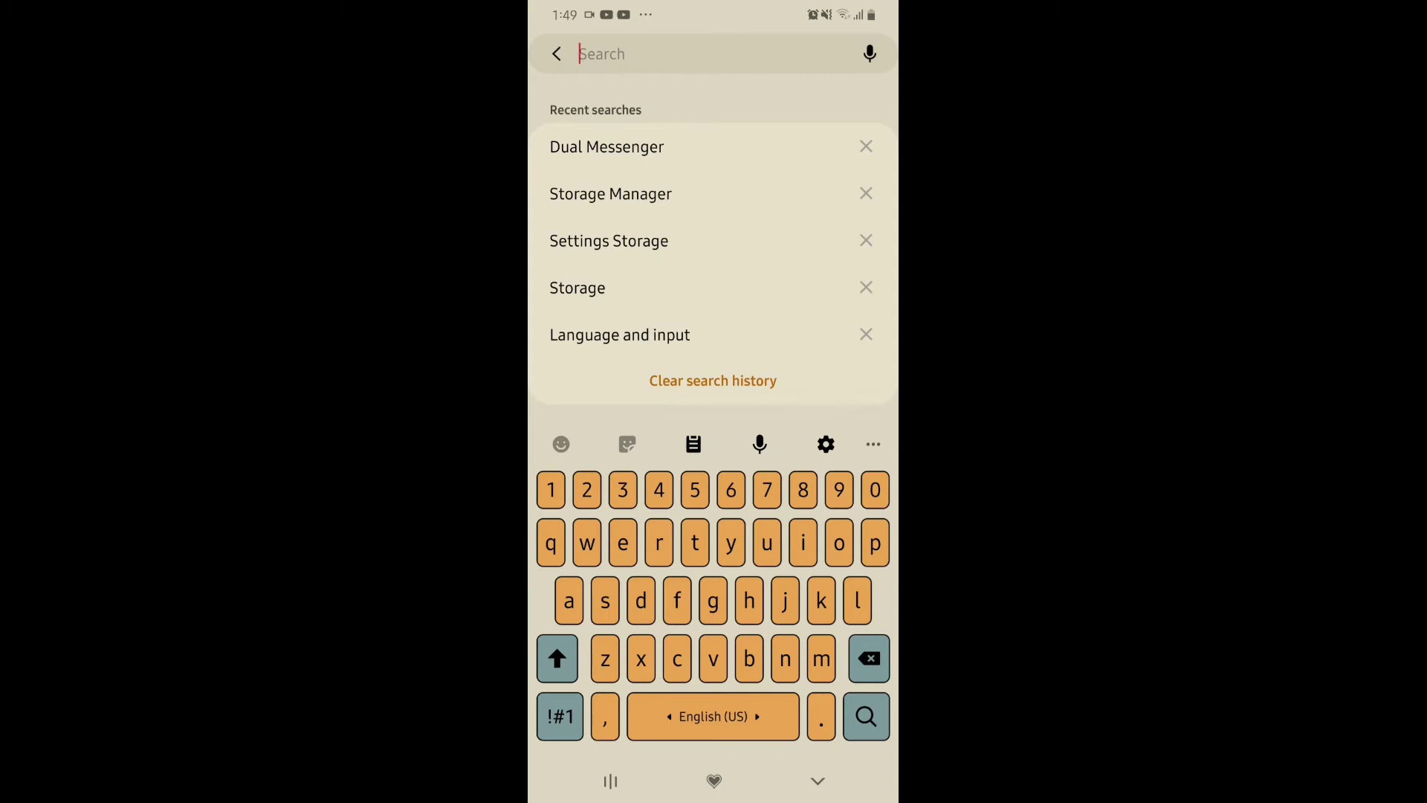
Search Settings for 'dual messenger' and scroll Advanced features down to Dual Messenger
text(dual)
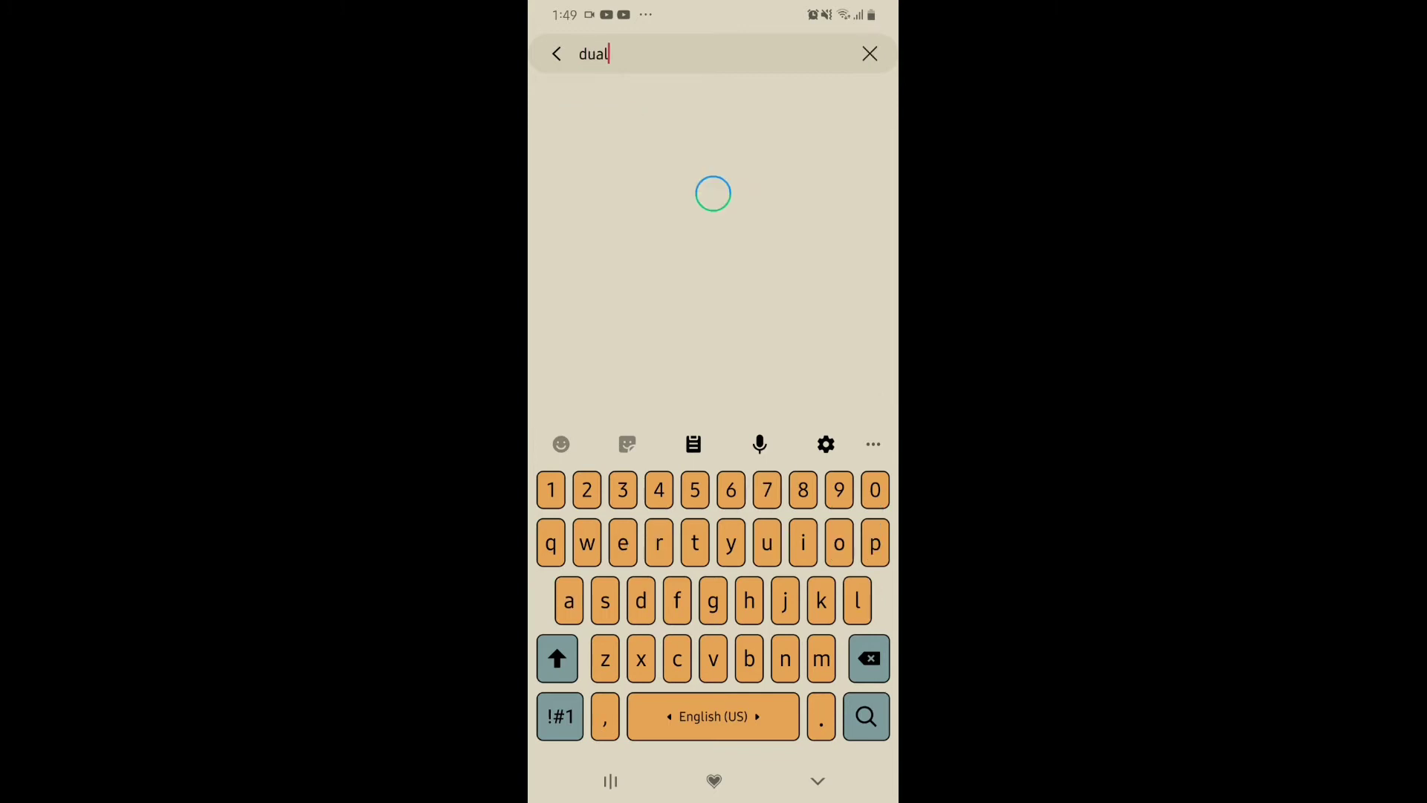
text( messenger)
key(Return)
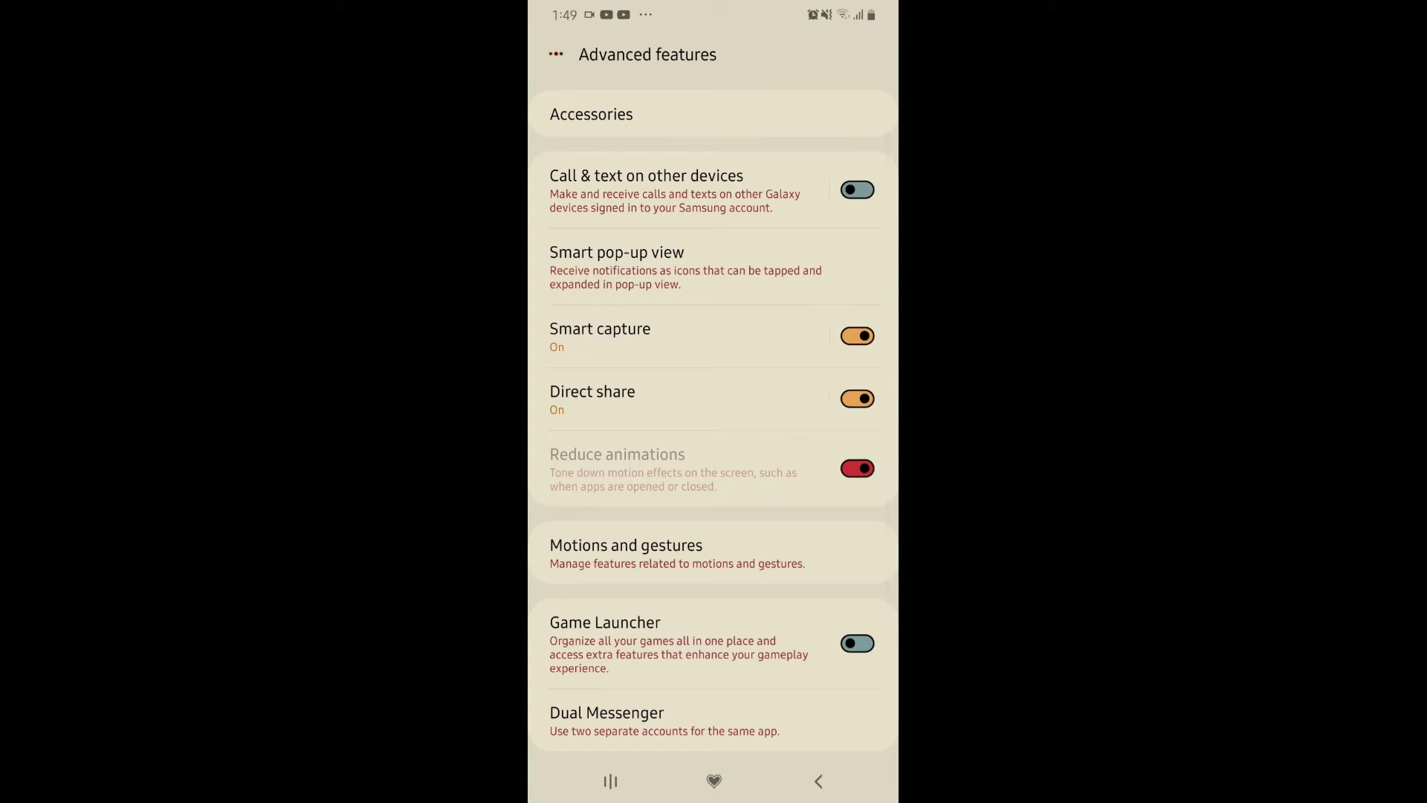
scroll(714, 424, down, 2)
scroll(714, 424, down, 2)
scroll(713, 424, down, 1)
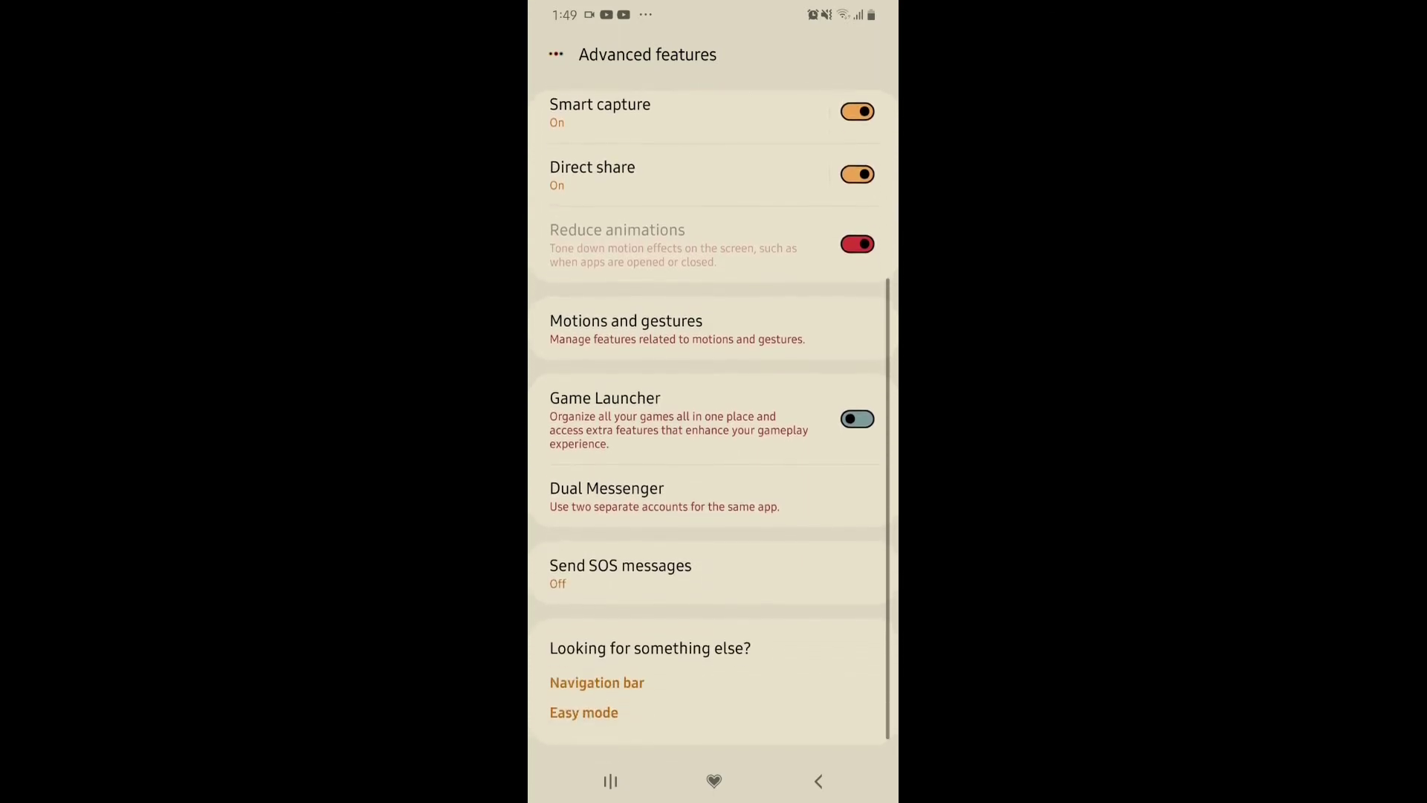
Turn on Dual Messenger for Messenger, confirm the second app's install, and return home
click(664, 494)
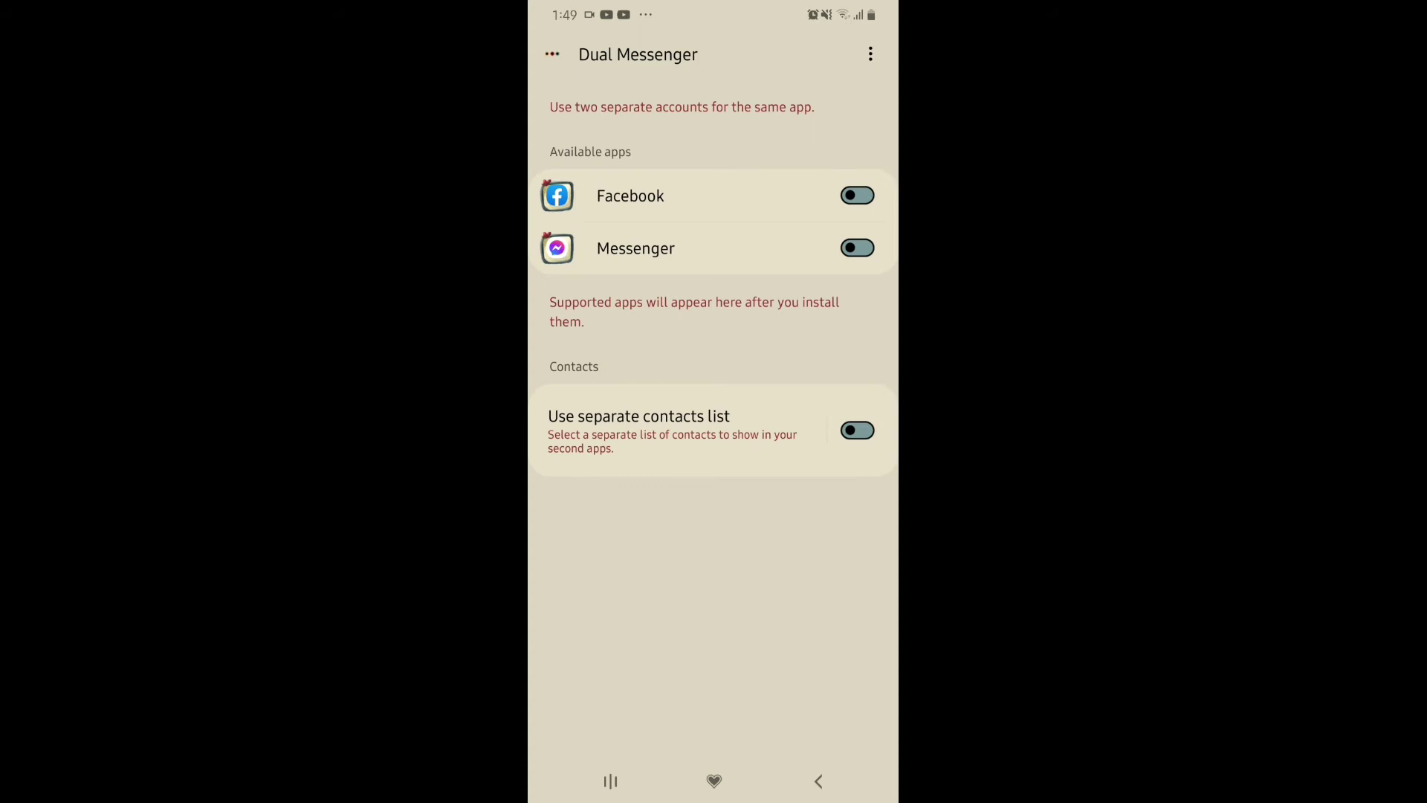
click(857, 247)
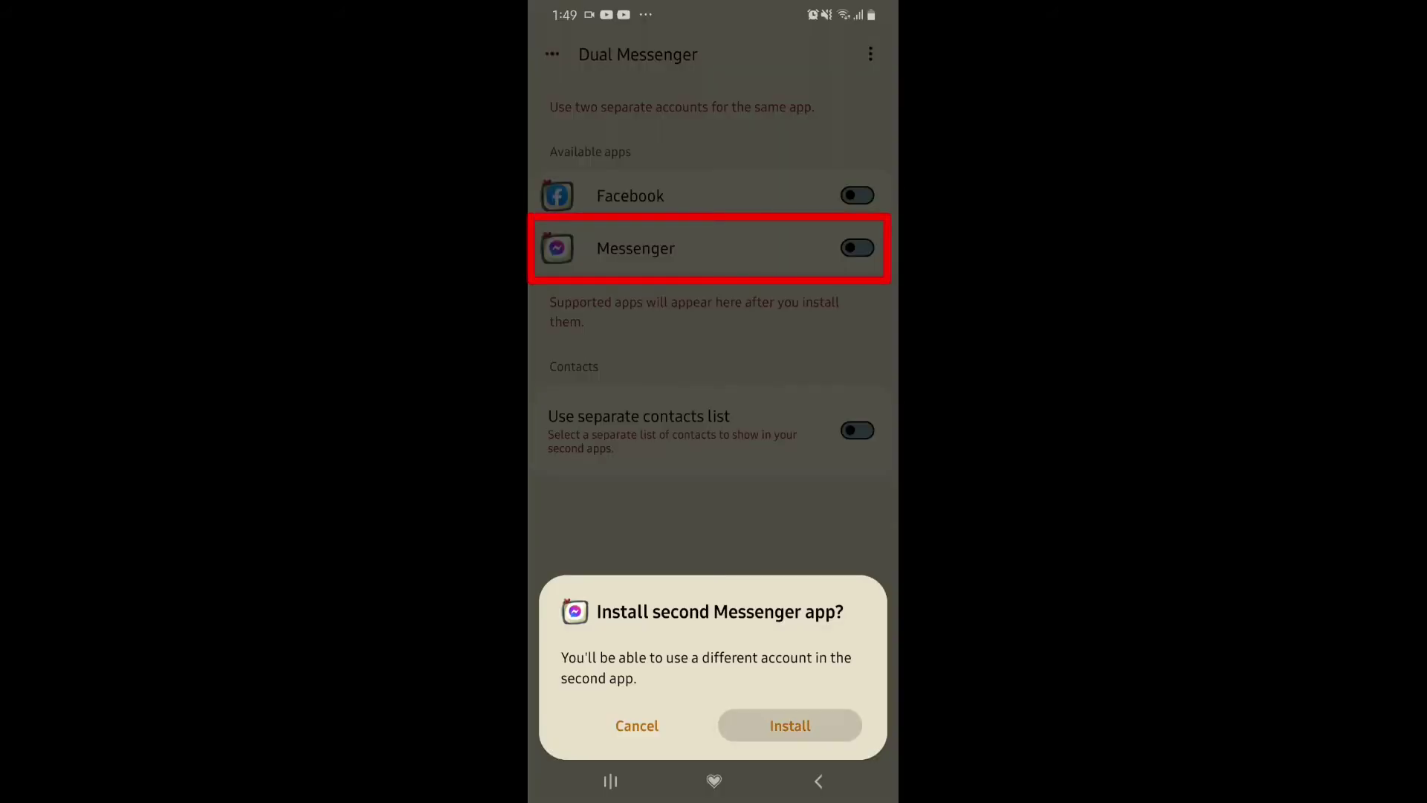
click(714, 724)
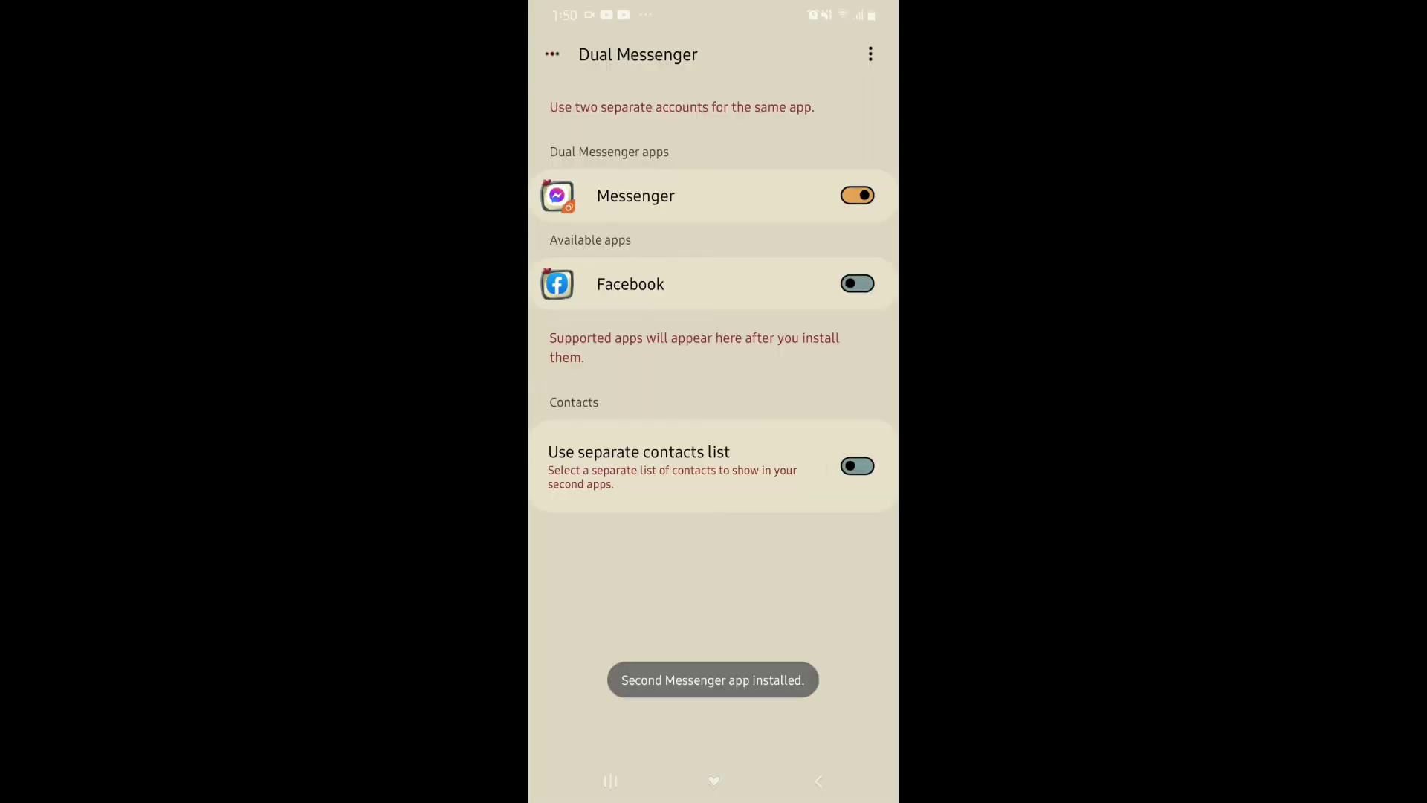
click(713, 781)
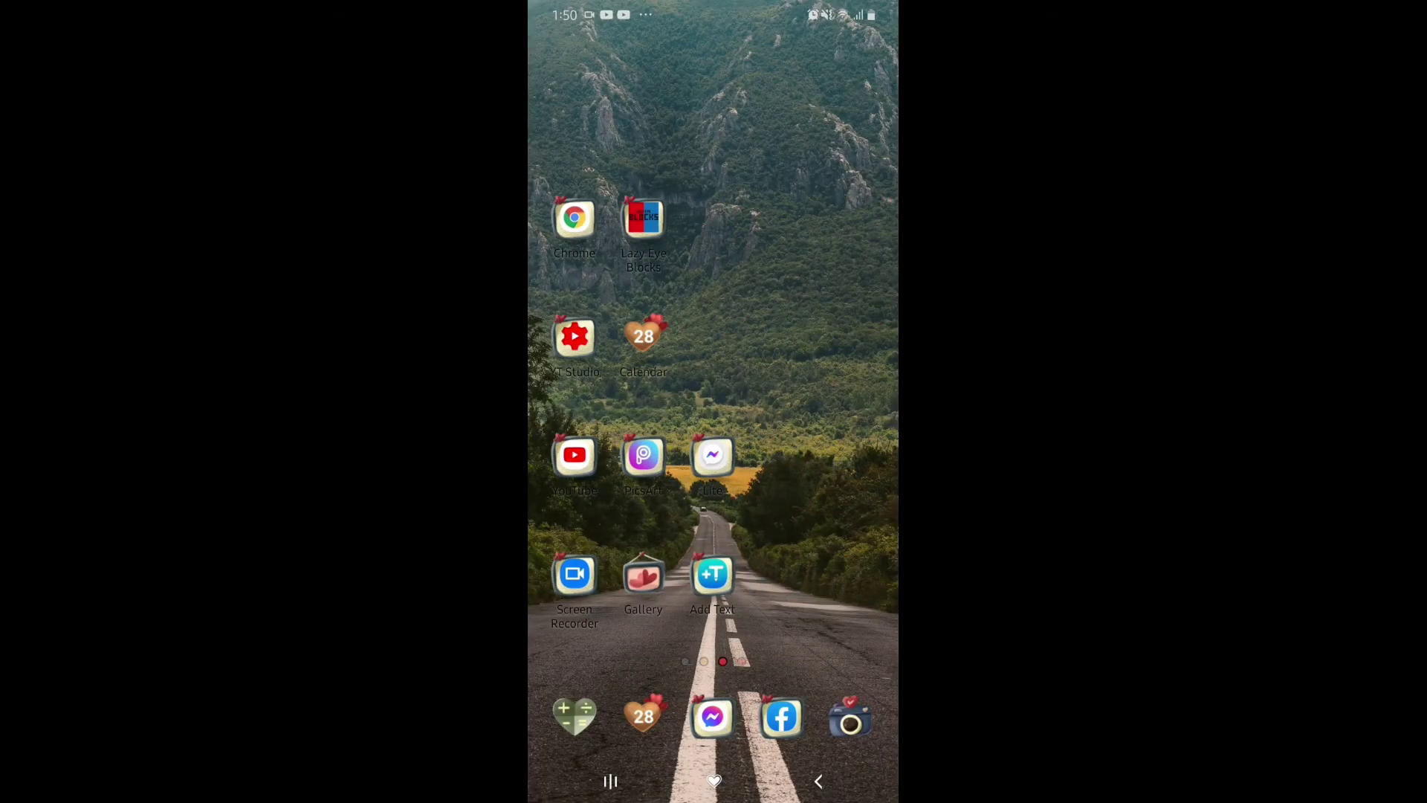
Swipe up to the app drawer to see both Messenger icons
drag(713, 632, 714, 298)
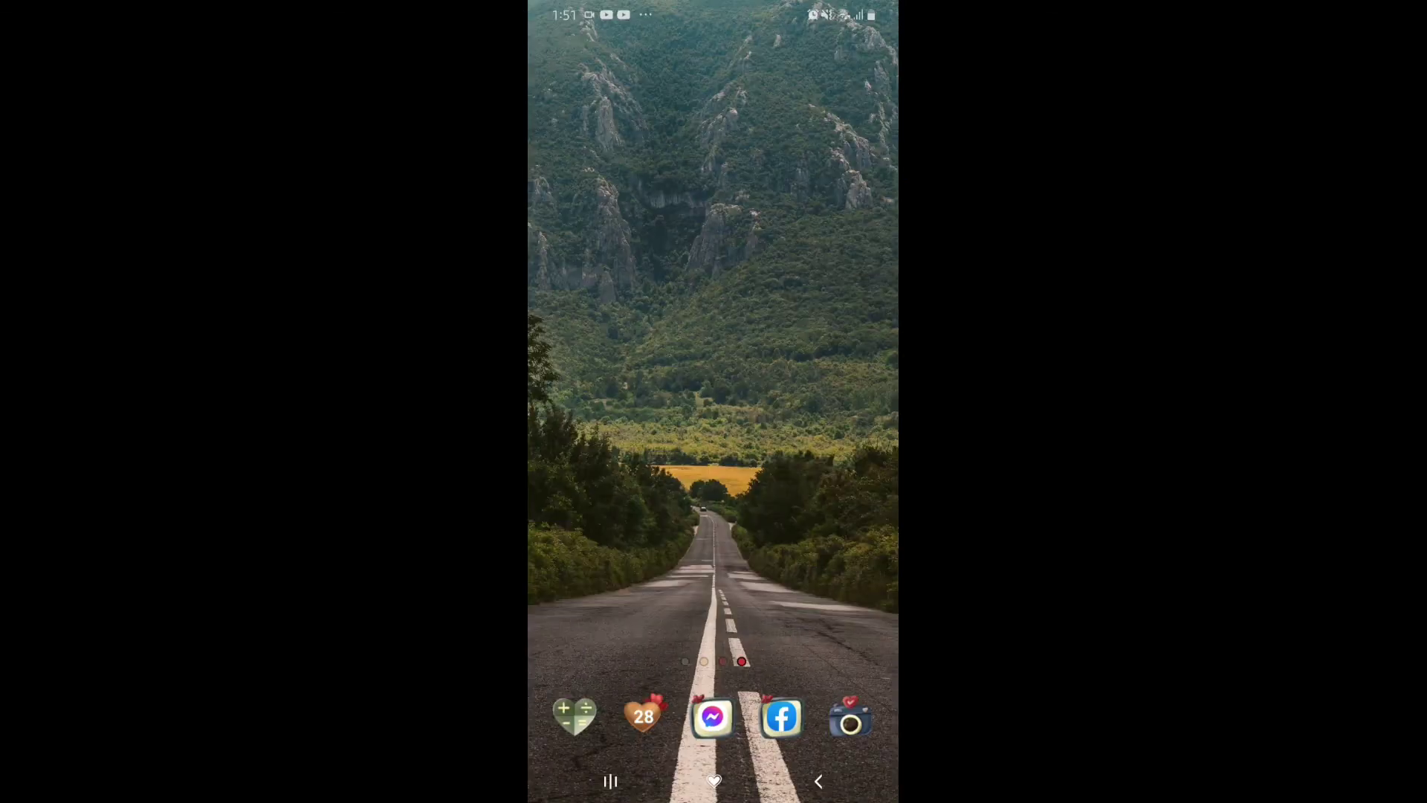
Drag the second Messenger icon from the app drawer onto the home screen
drag(714, 595, 713, 223)
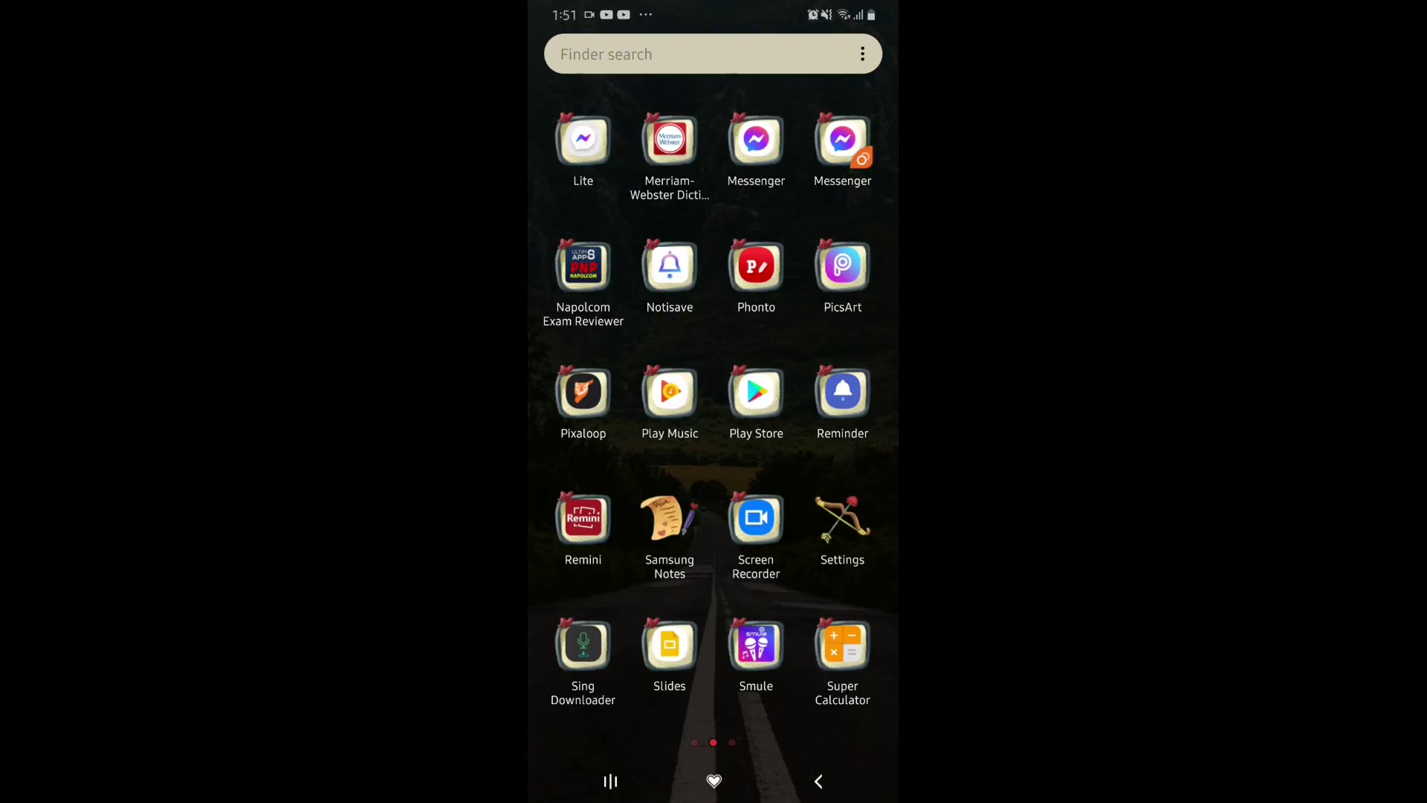
drag(842, 139, 782, 186)
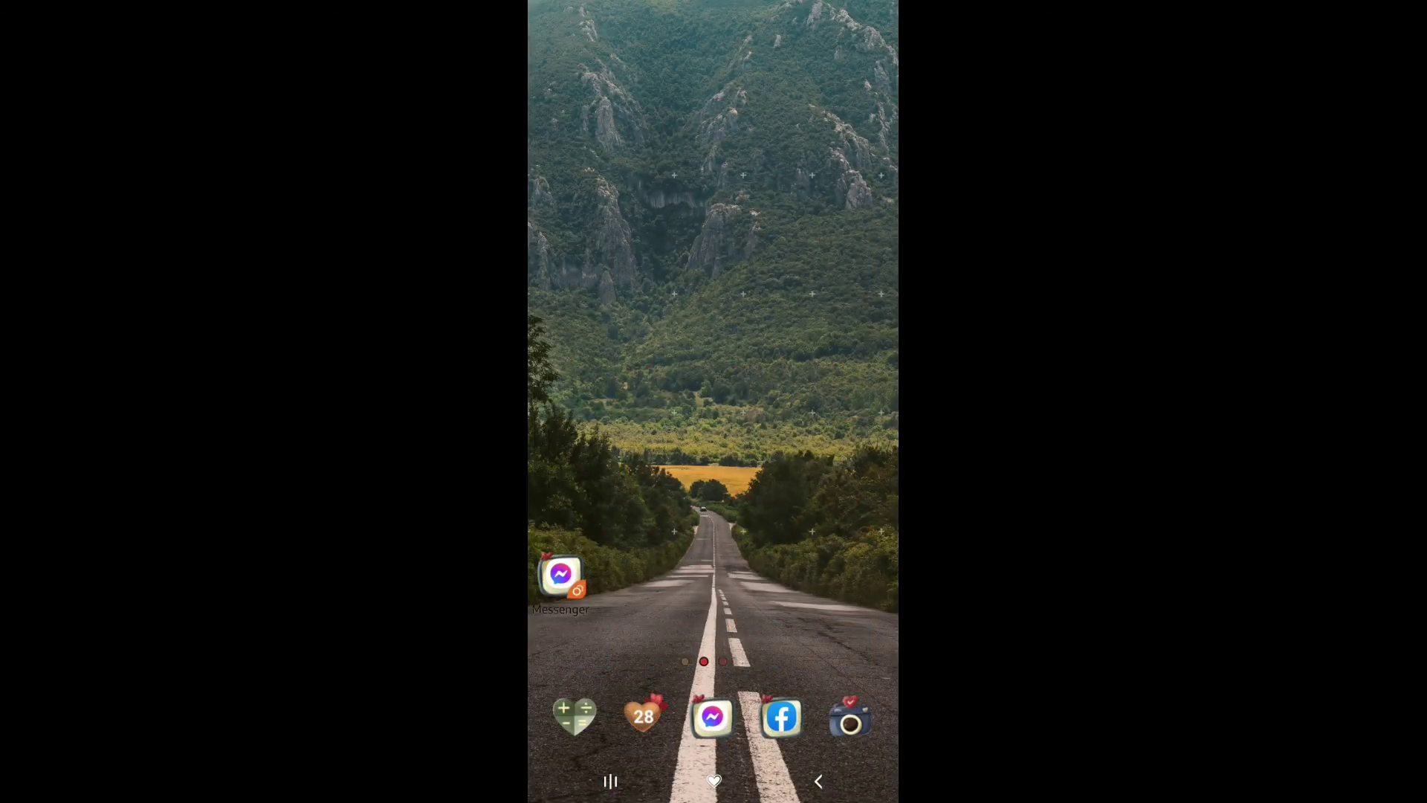
drag(782, 186, 850, 574)
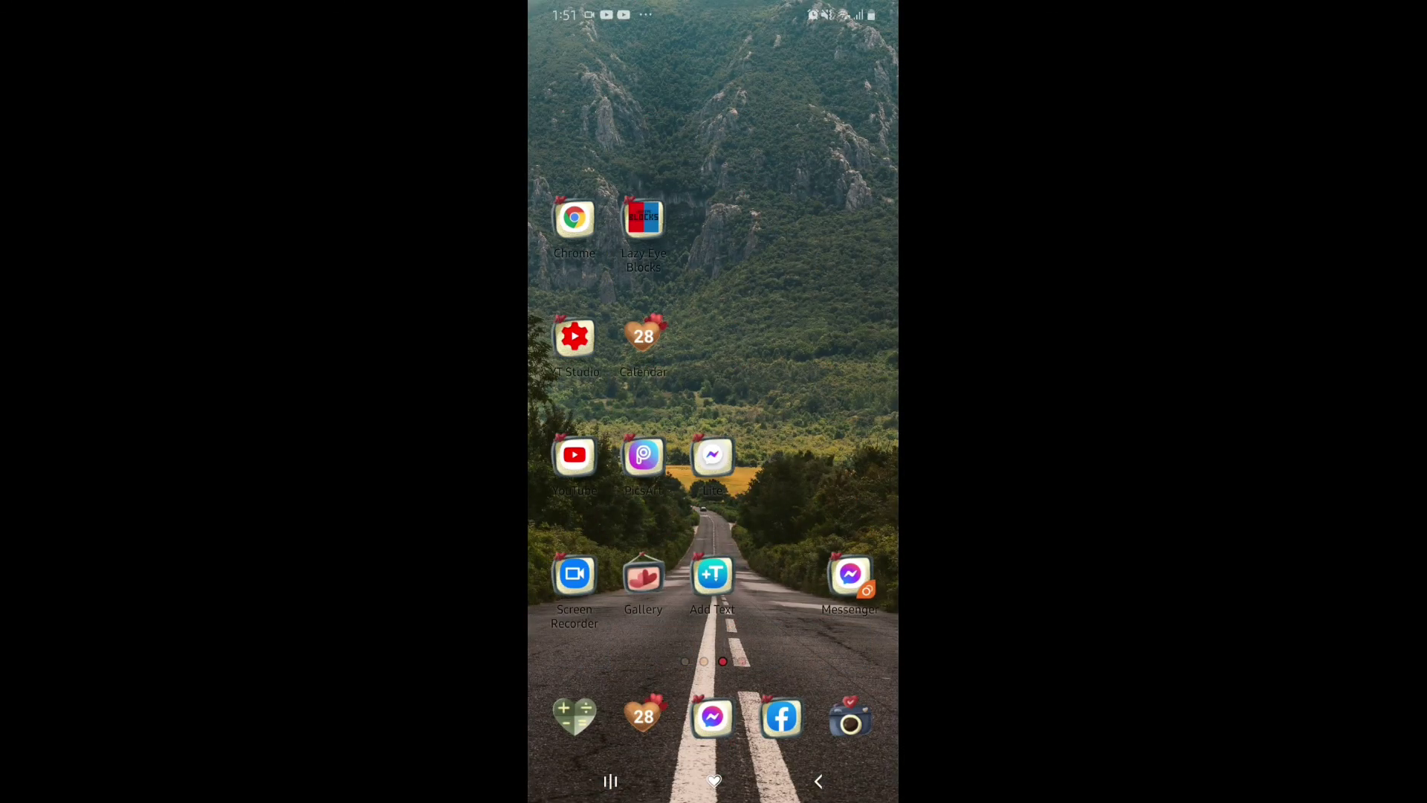
Move the new Messenger icon into the slot beside Add Text
mouse_move(818, 372)
mouse_down()
mouse_move(594, 372)
mouse_move(818, 372)
mouse_up()
mouse_move(594, 371)
mouse_down()
mouse_move(817, 372)
mouse_move(594, 372)
mouse_up()
click(850, 574)
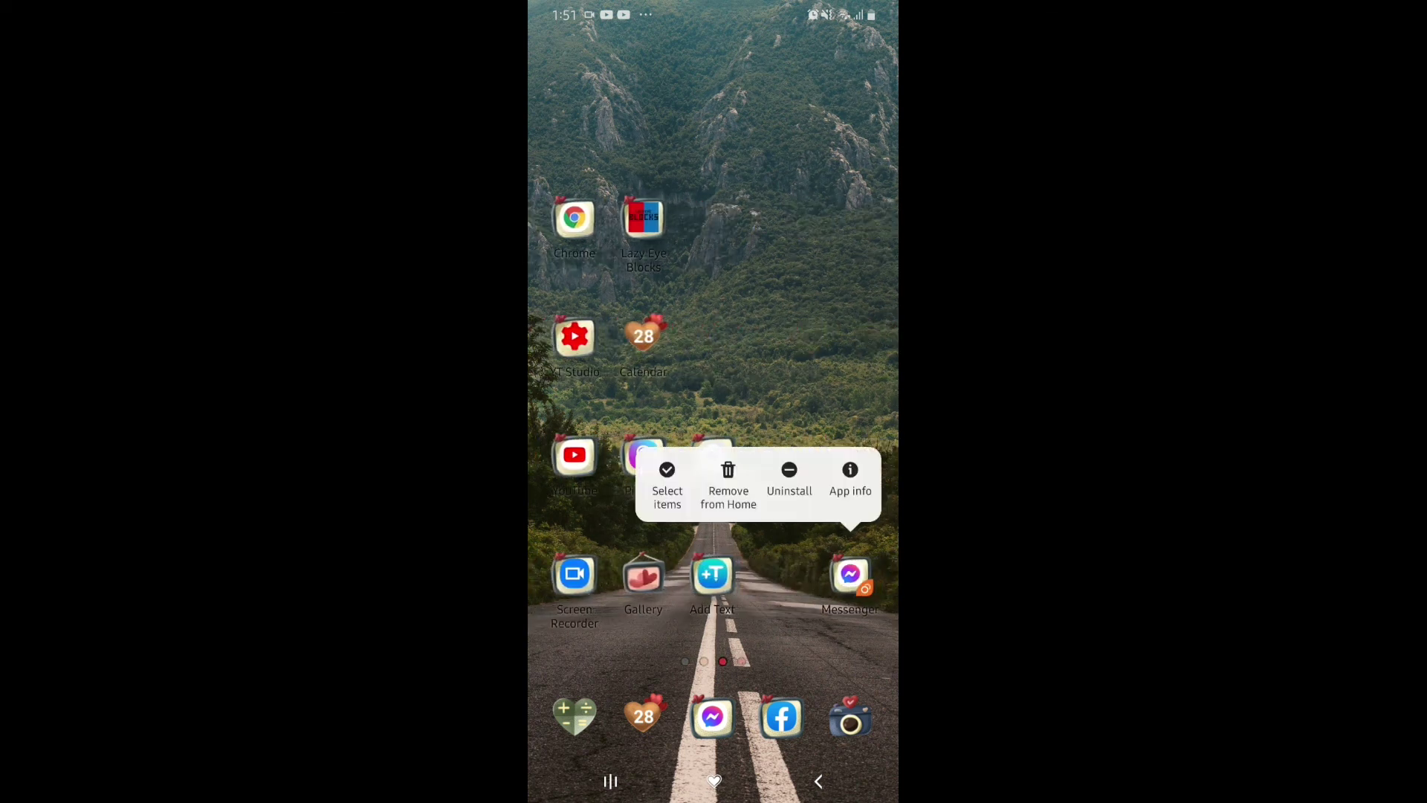
drag(850, 574, 781, 574)
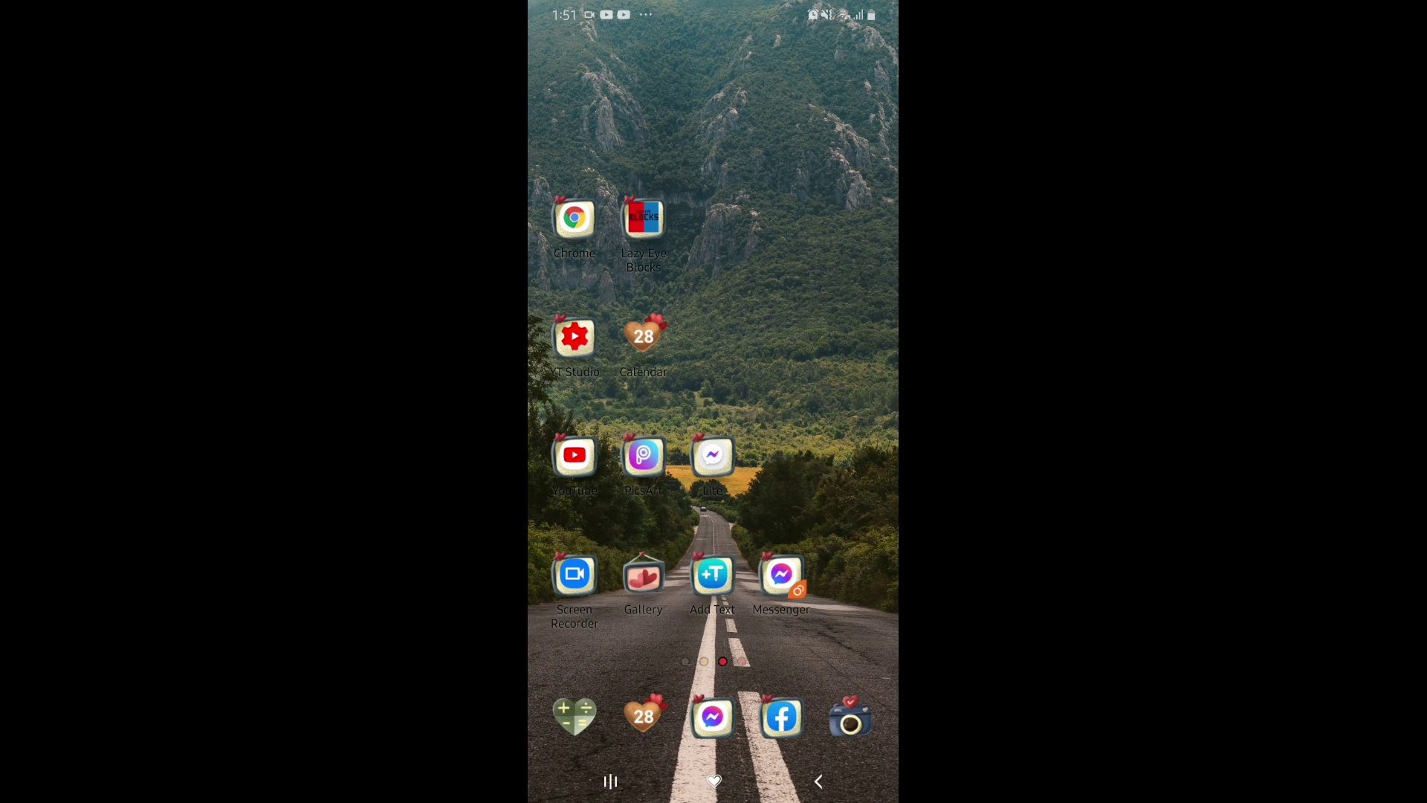
scroll(714, 401, right, 3)
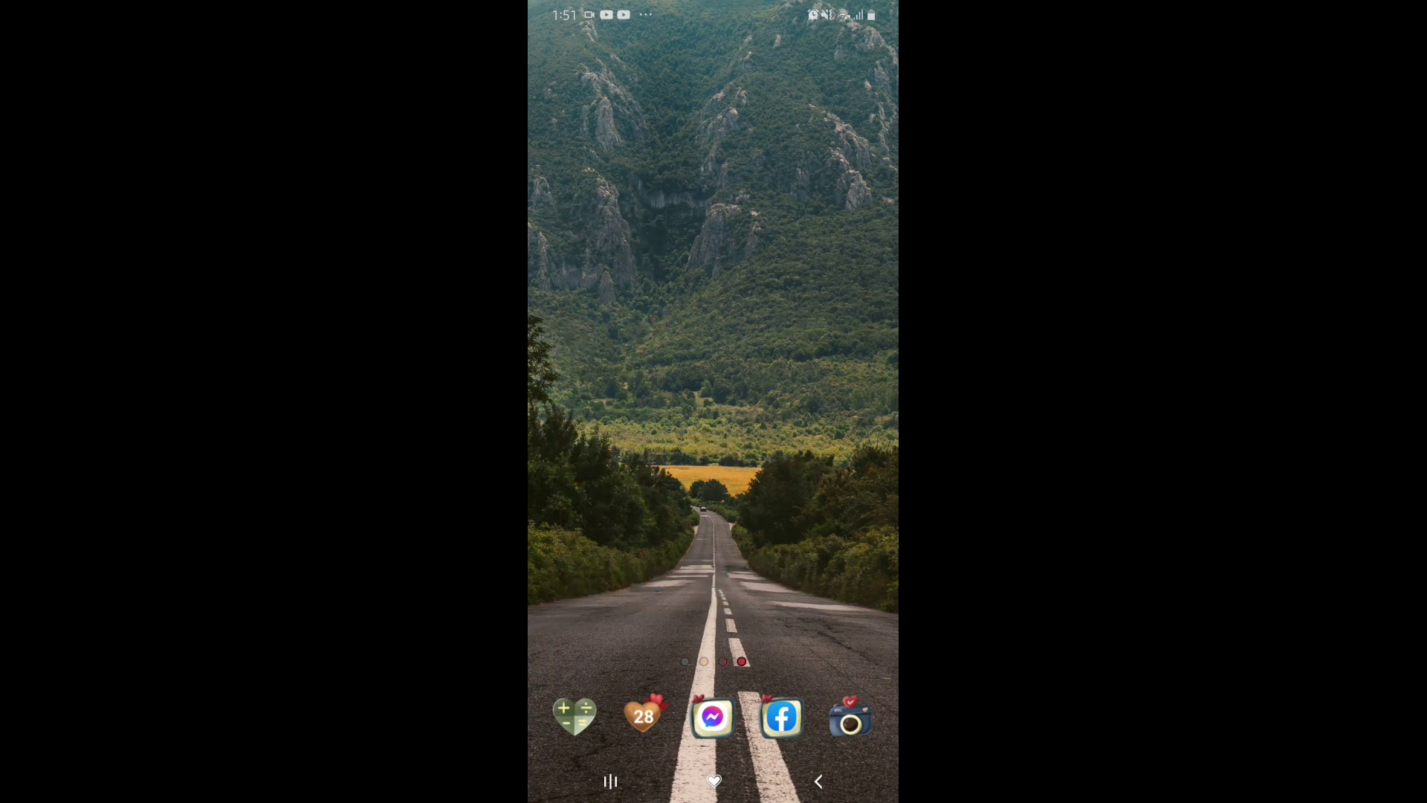